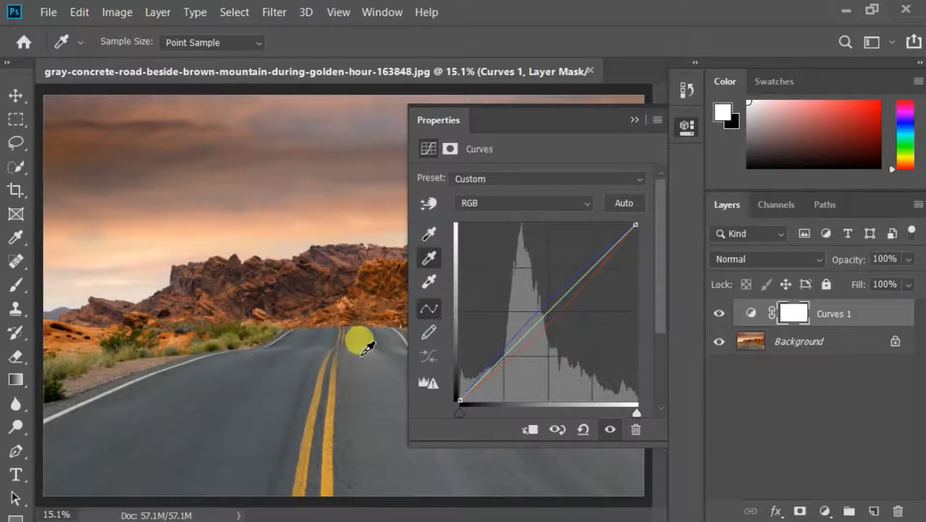
Toggle the visibility of the Curves 1 adjustment layer to compare the road photo before and after color correction.
{"action": "left_click", "coordinate": [720, 314]}
{"action": "left_click", "coordinate": [719, 315]}
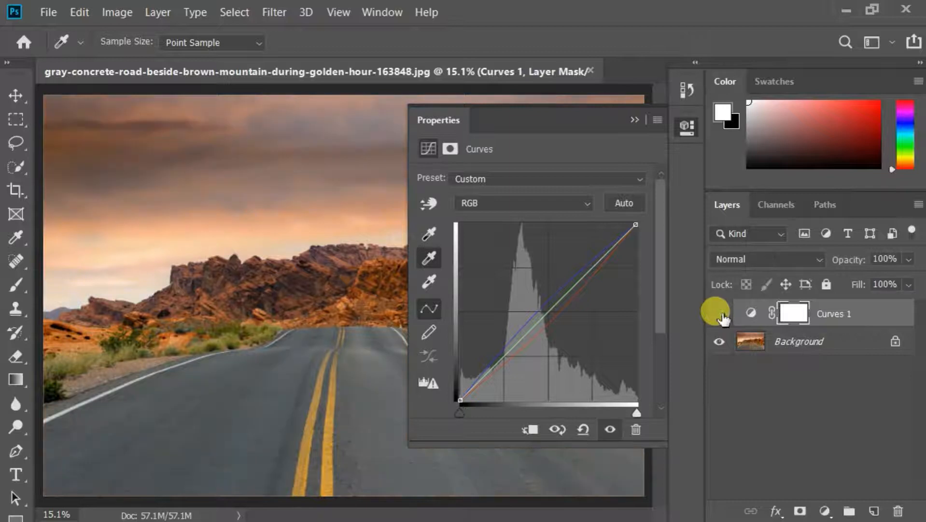
{"action": "left_click", "coordinate": [720, 314]}
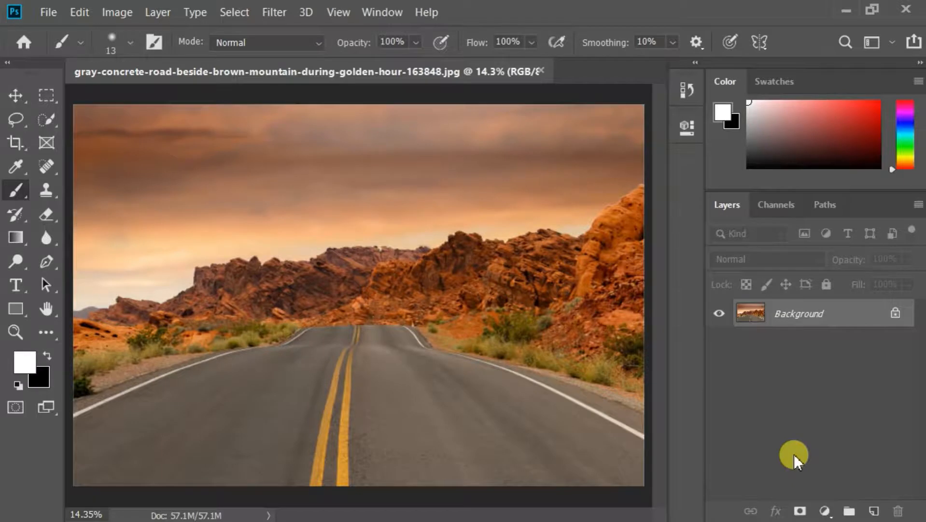
Draw a gray (808080) rectangle of about 1063 × 1242 px on a new layer over the left part of the photo.
{"action": "left_click", "coordinate": [871, 507]}
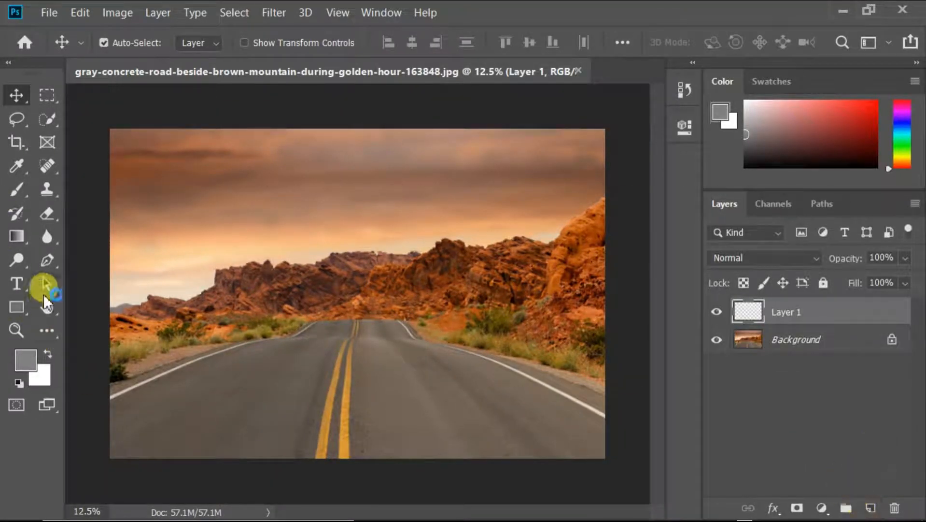
{"action": "left_click", "coordinate": [28, 362]}
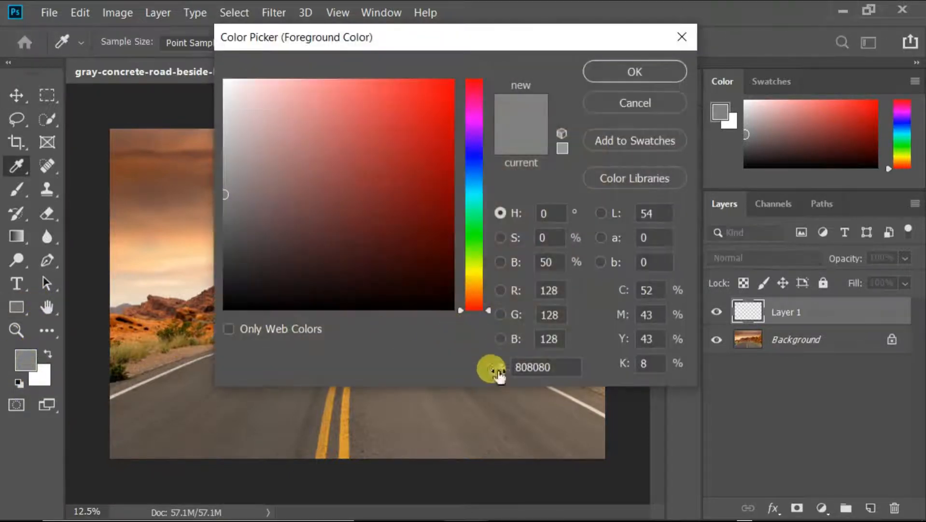
{"action": "left_click", "coordinate": [660, 78]}
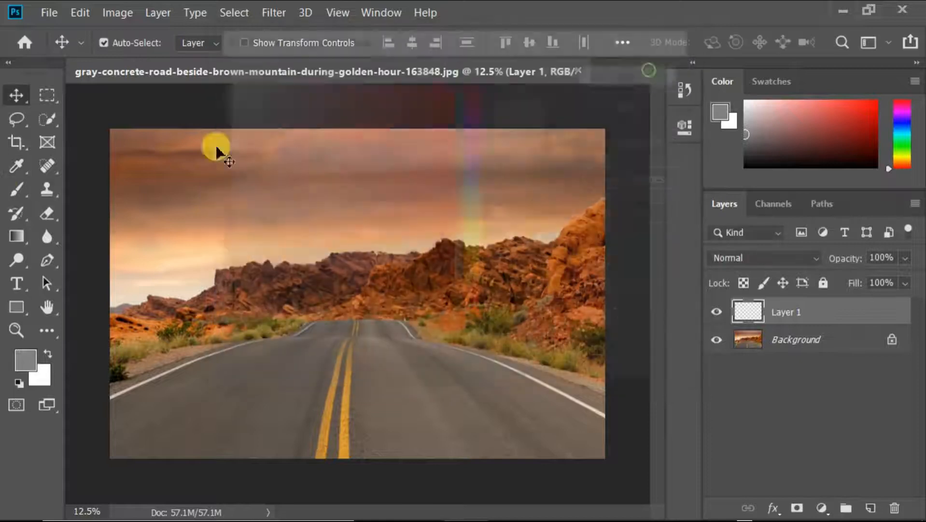
{"action": "left_click", "coordinate": [19, 308]}
{"action": "left_click_drag", "start_coordinate": [169, 210], "coordinate": [270, 331]}
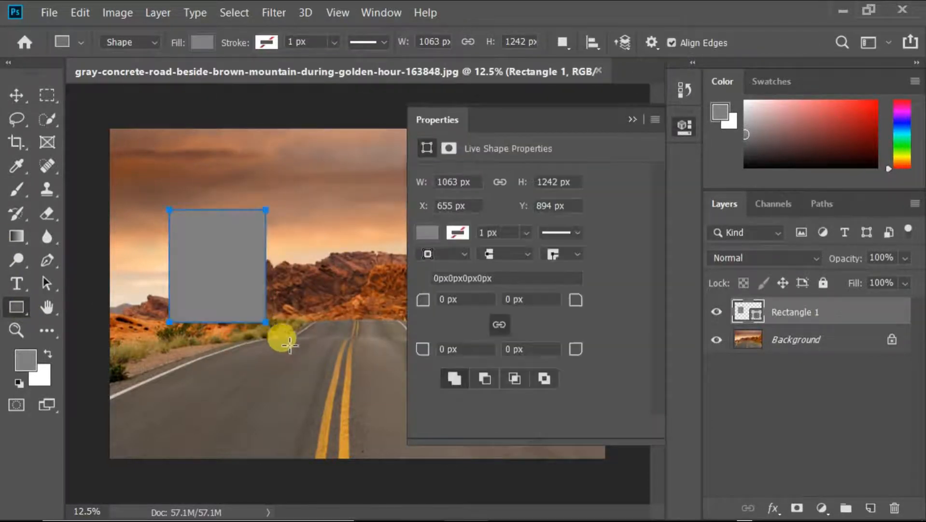
{"action": "left_click", "coordinate": [632, 120]}
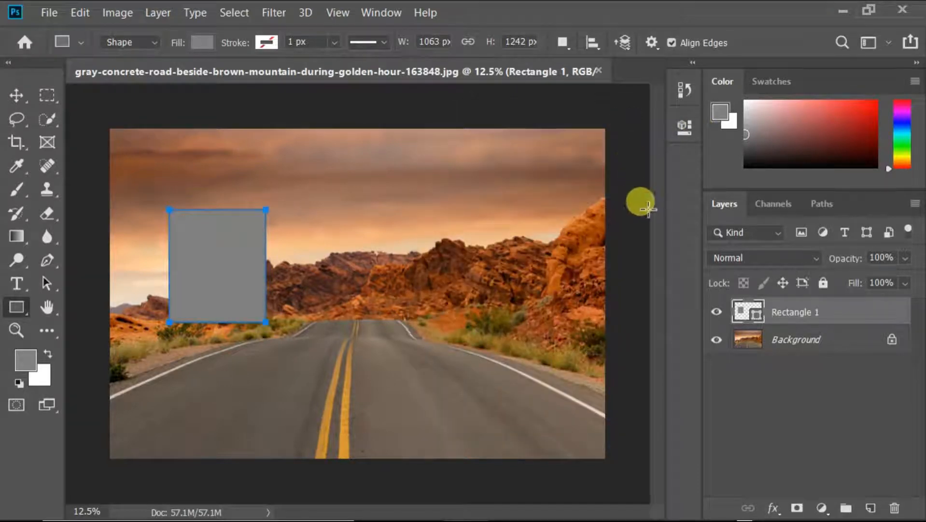
Draw a second gray rectangle of about 1015 × 1144 px on another new layer over the photo's right half.
{"action": "left_click", "coordinate": [871, 507]}
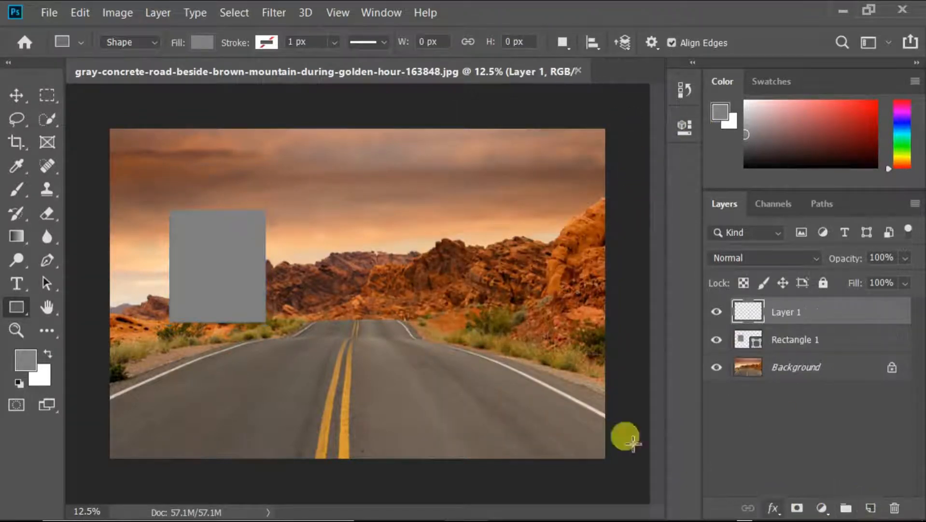
{"action": "left_click_drag", "start_coordinate": [416, 203], "coordinate": [509, 307]}
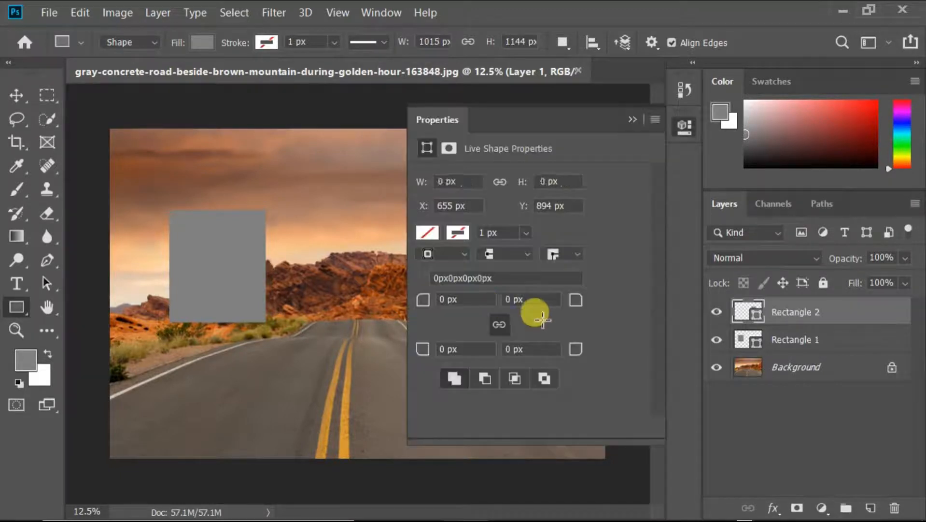
{"action": "left_click", "coordinate": [634, 120]}
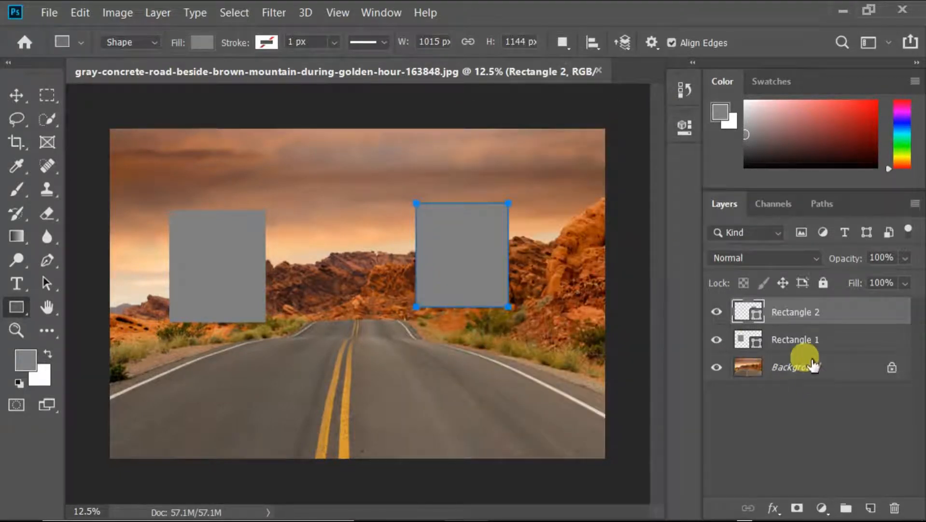
Hide the Background layer and set the blend mode of Rectangle 2 to Difference.
{"action": "left_click", "coordinate": [752, 254]}
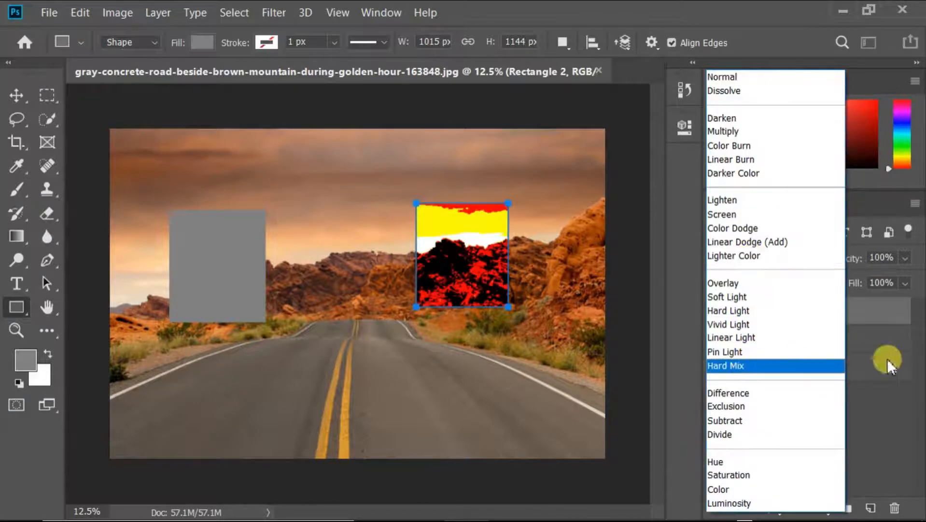
{"action": "left_click", "coordinate": [887, 358]}
{"action": "left_click", "coordinate": [716, 367]}
{"action": "left_click", "coordinate": [758, 253]}
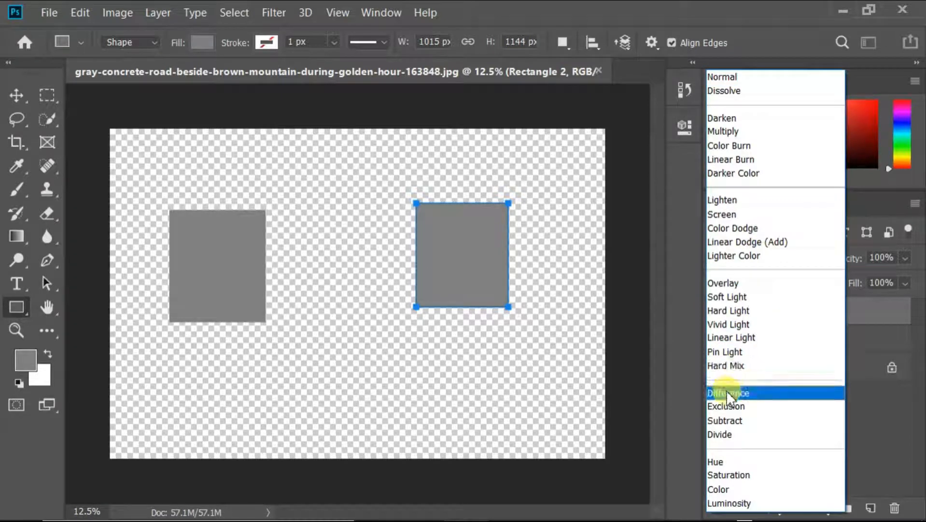
{"action": "left_click", "coordinate": [727, 392]}
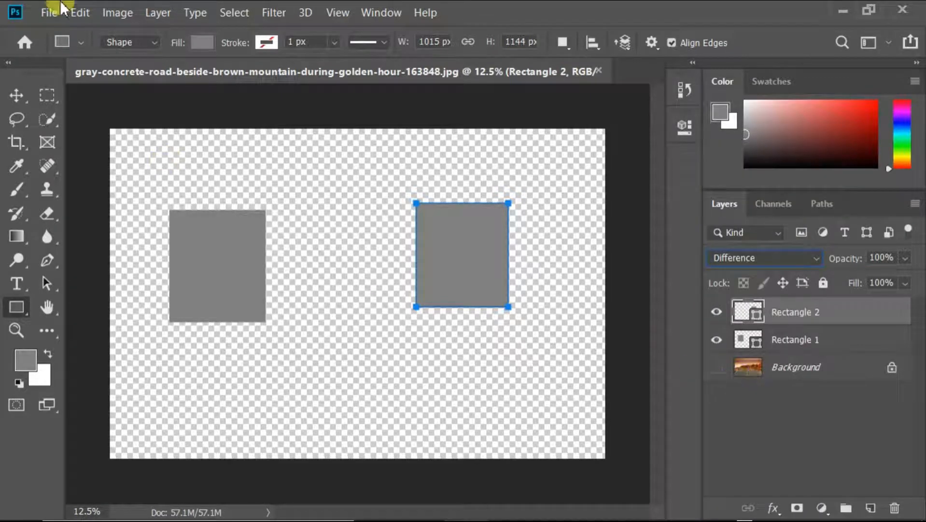
Move both gray rectangles toward the center of the canvas so that they partly overlap.
{"action": "left_click", "coordinate": [17, 95]}
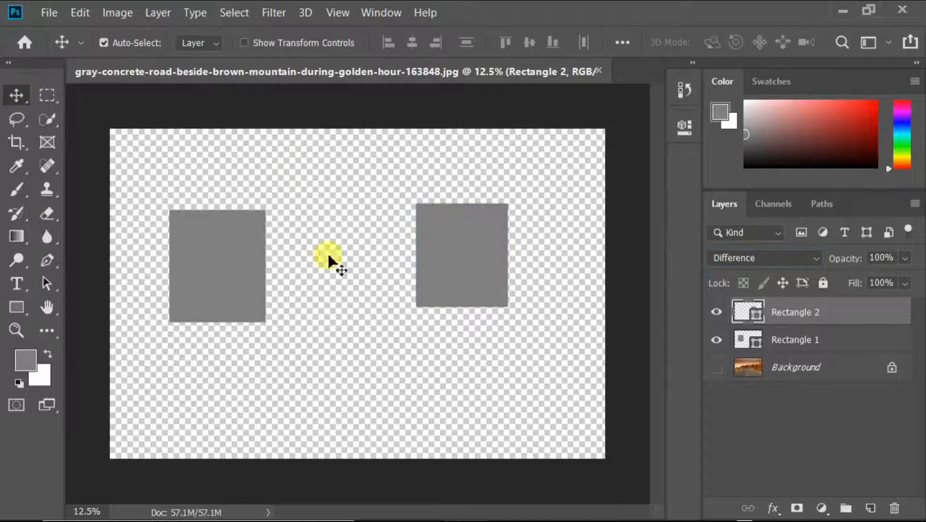
{"action": "left_click_drag", "start_coordinate": [226, 260], "coordinate": [322, 316]}
{"action": "left_click_drag", "start_coordinate": [466, 273], "coordinate": [361, 296]}
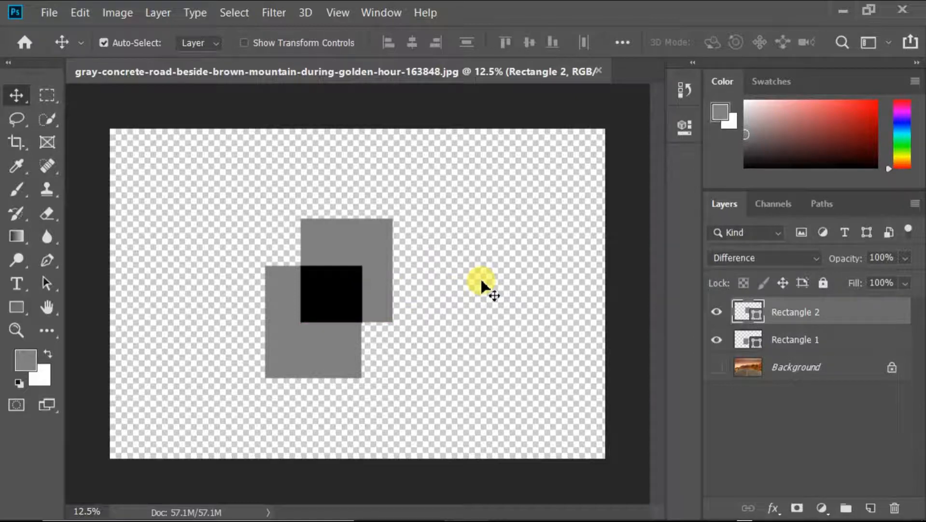
{"action": "mouse_move", "coordinate": [420, 271]}
{"action": "left_mouse_down"}
{"action": "mouse_move", "coordinate": [407, 256]}
{"action": "mouse_move", "coordinate": [482, 244]}
{"action": "mouse_move", "coordinate": [452, 264]}
{"action": "mouse_move", "coordinate": [383, 268]}
{"action": "left_mouse_up"}
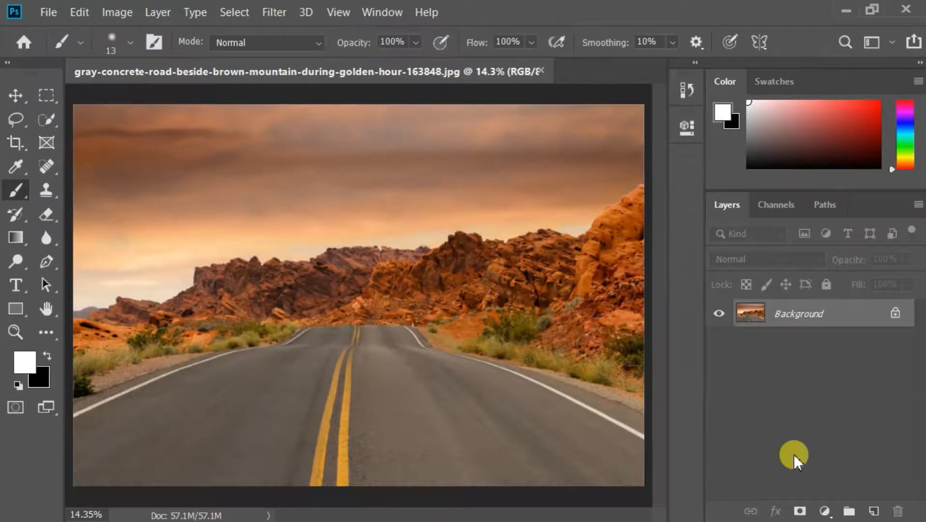
Add a solid color fill layer in 808080 above the road photo and set its blend mode to Difference.
{"action": "left_click", "coordinate": [825, 510]}
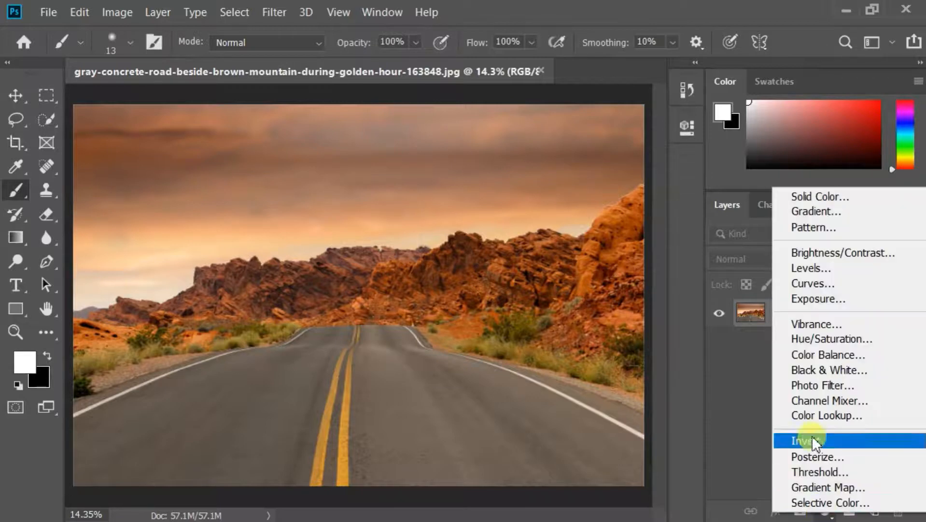
{"action": "left_click", "coordinate": [822, 195]}
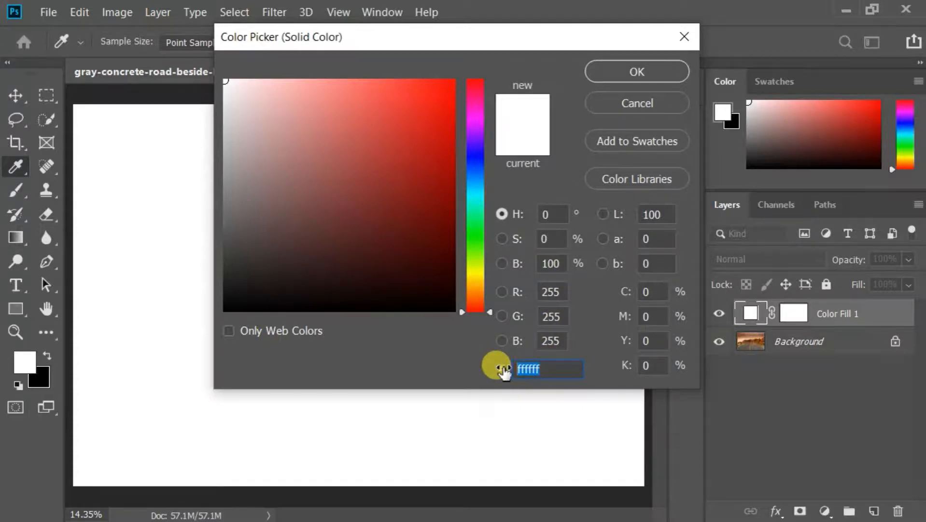
{"action": "type", "text": "80"}
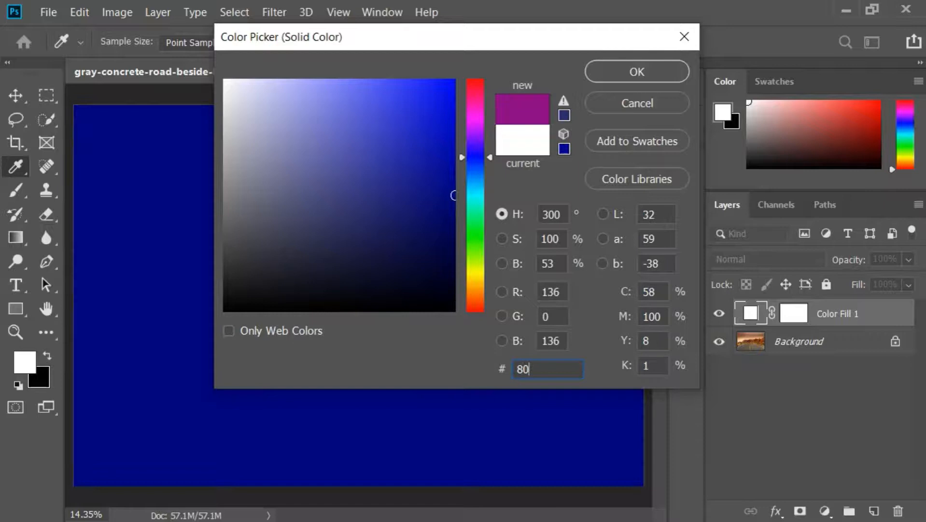
{"action": "type", "text": "8080"}
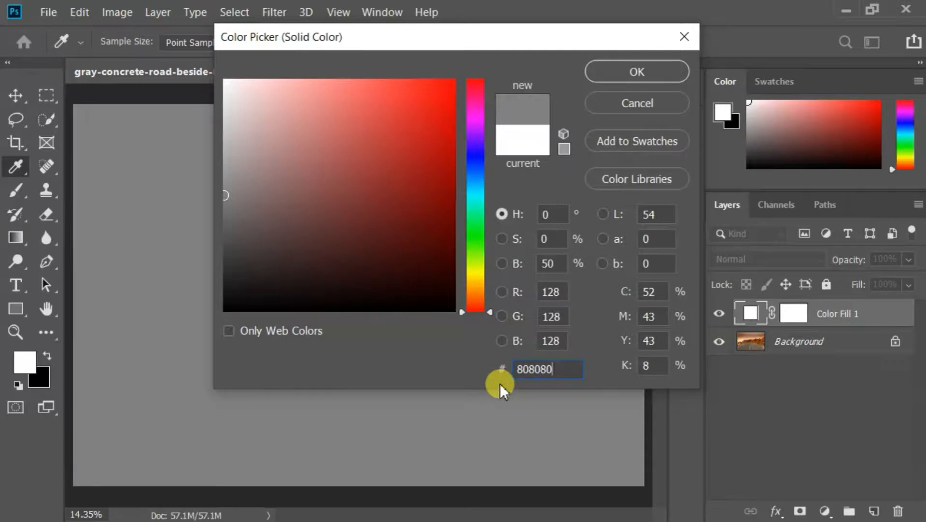
{"action": "left_click", "coordinate": [617, 72]}
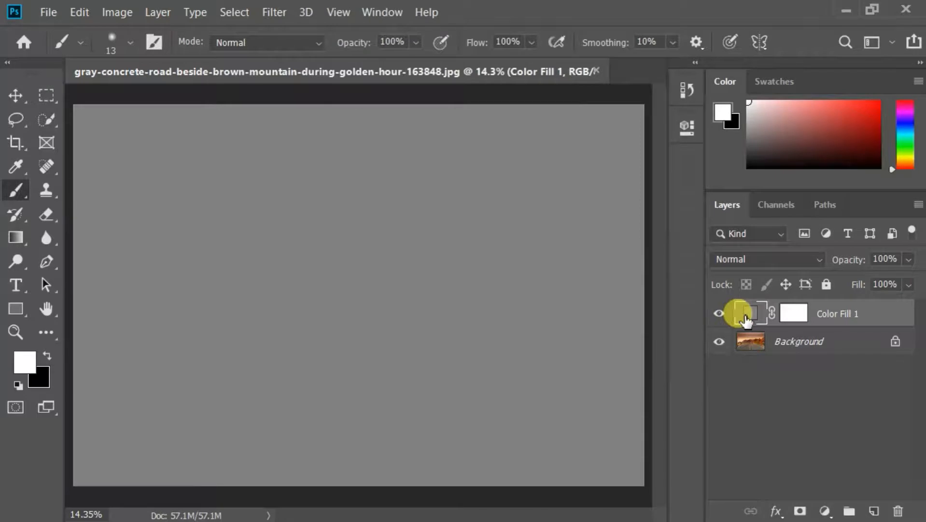
{"action": "left_click", "coordinate": [746, 258]}
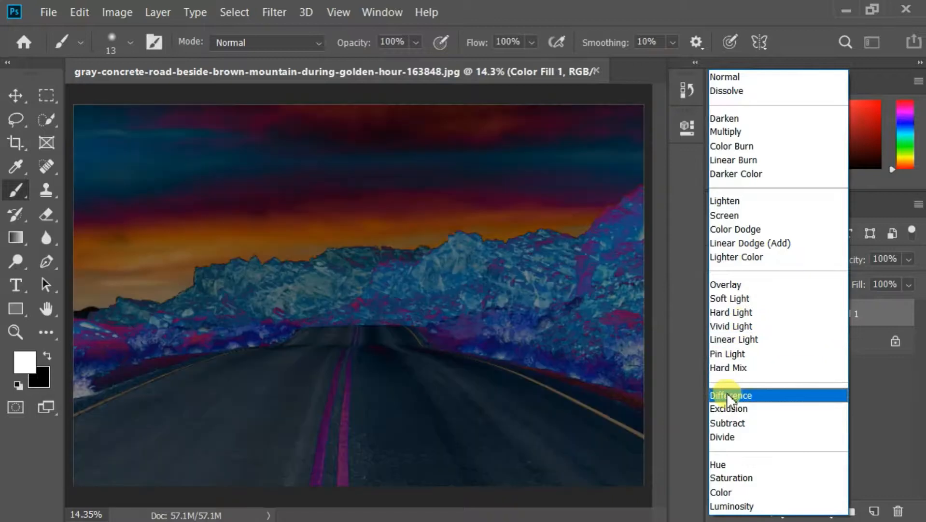
{"action": "left_click", "coordinate": [727, 394]}
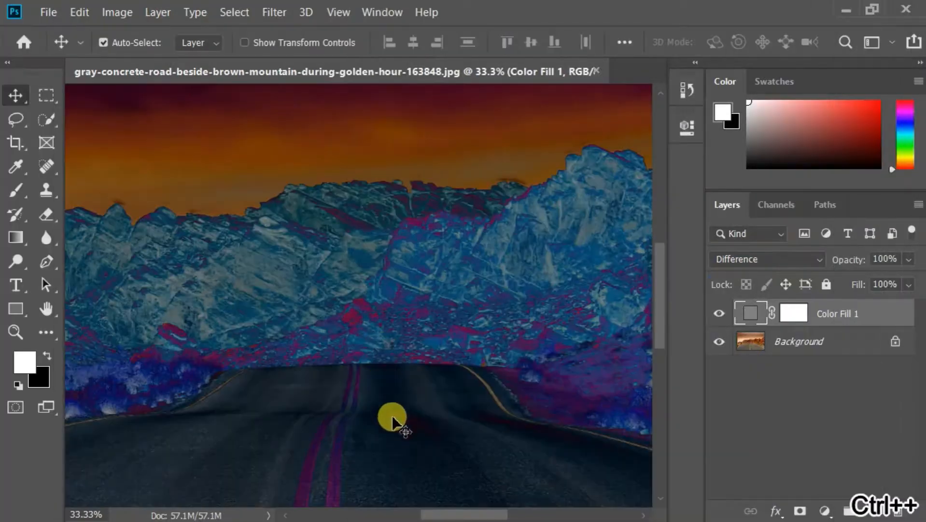
On a new layer, outline the three darkest patches of the road with the white 13 px brush.
{"action": "left_click_drag", "start_coordinate": [395, 419], "coordinate": [372, 376]}
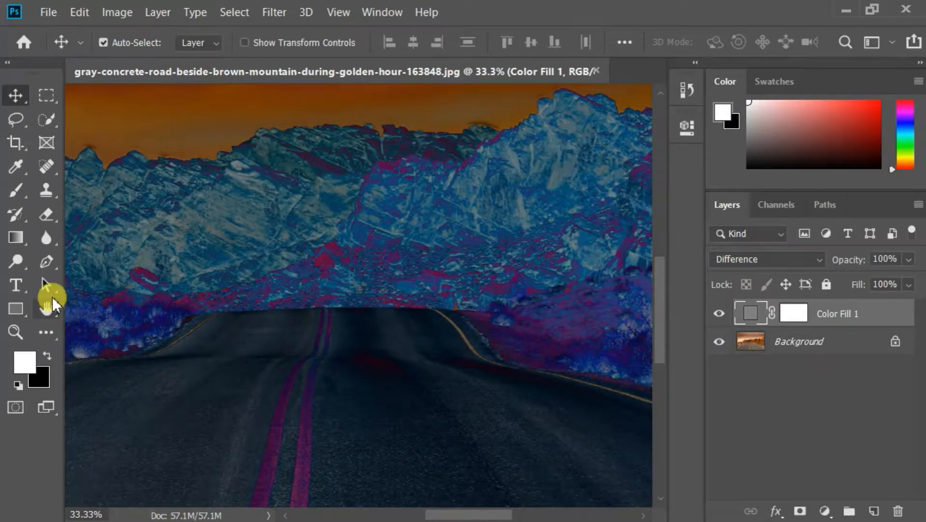
{"action": "key", "text": "b"}
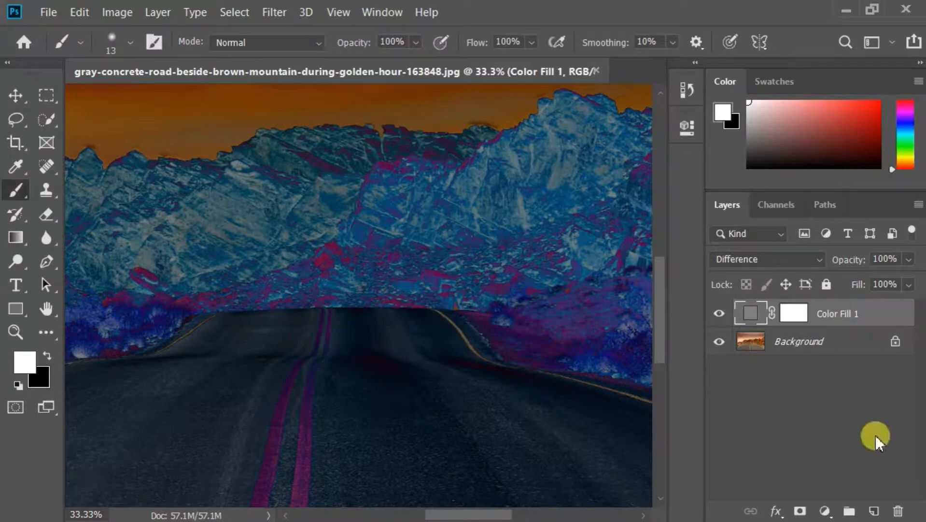
{"action": "left_click", "coordinate": [869, 512]}
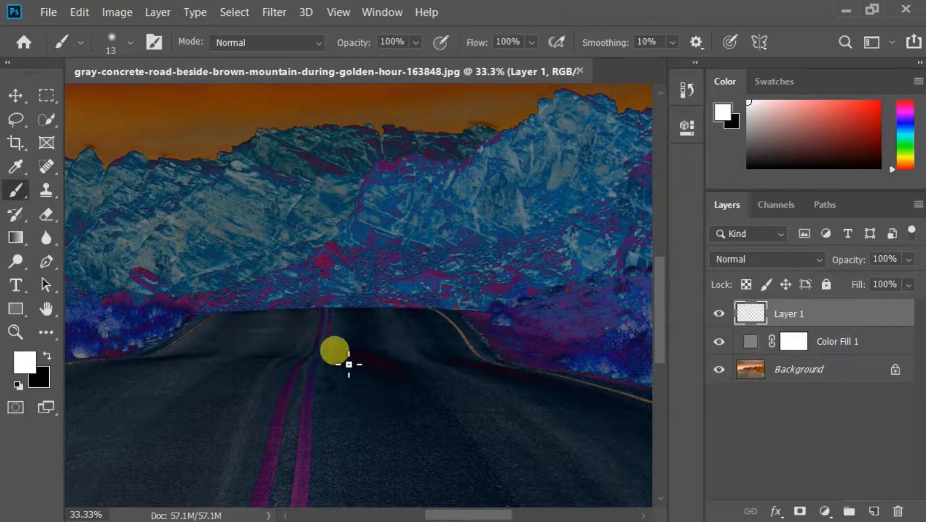
{"action": "mouse_move", "coordinate": [352, 356]}
{"action": "left_mouse_down"}
{"action": "mouse_move", "coordinate": [406, 360]}
{"action": "mouse_move", "coordinate": [429, 391]}
{"action": "mouse_move", "coordinate": [409, 400]}
{"action": "mouse_move", "coordinate": [382, 389]}
{"action": "mouse_move", "coordinate": [342, 346]}
{"action": "left_mouse_up"}
{"action": "mouse_move", "coordinate": [131, 369]}
{"action": "left_mouse_down"}
{"action": "mouse_move", "coordinate": [220, 360]}
{"action": "mouse_move", "coordinate": [135, 368]}
{"action": "left_mouse_up"}
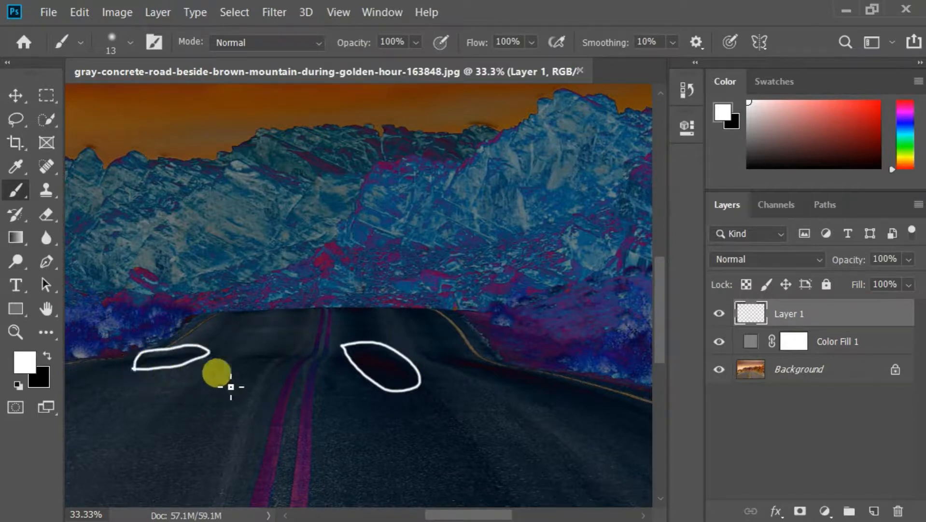
{"action": "mouse_move", "coordinate": [456, 372]}
{"action": "left_mouse_down"}
{"action": "mouse_move", "coordinate": [504, 398]}
{"action": "mouse_move", "coordinate": [542, 385]}
{"action": "mouse_move", "coordinate": [459, 359]}
{"action": "mouse_move", "coordinate": [457, 372]}
{"action": "left_mouse_up"}
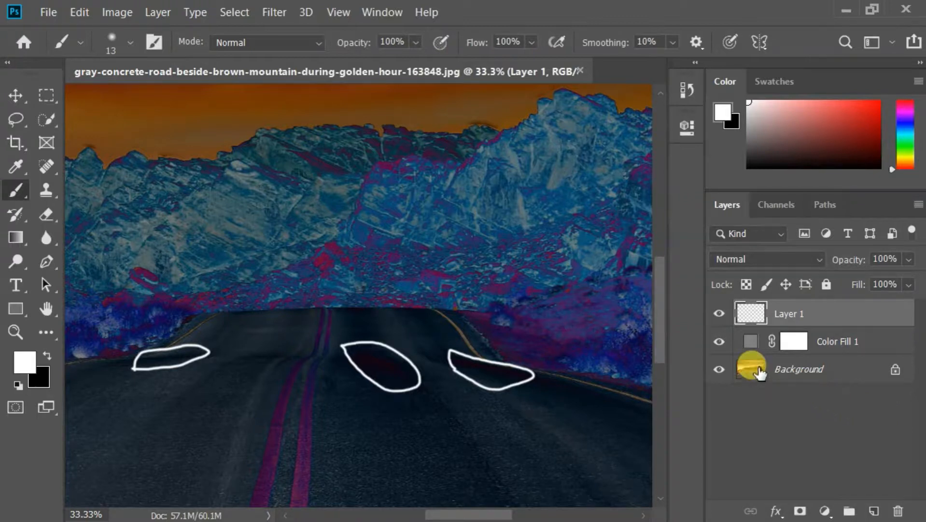
Delete the Color Fill 1 layer, keeping the layer with the white outlines above the photo.
{"action": "left_click", "coordinate": [720, 343]}
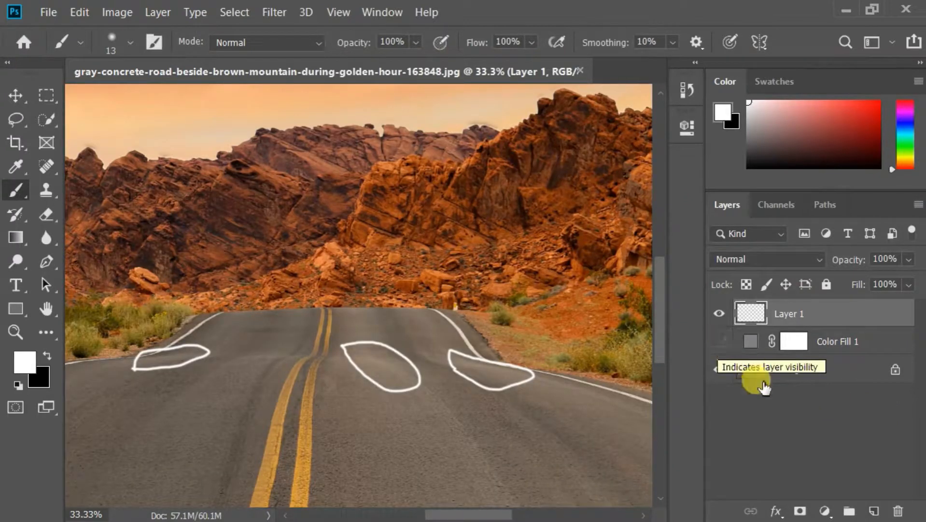
{"action": "left_click_drag", "start_coordinate": [816, 344], "coordinate": [898, 510]}
{"action": "left_click", "coordinate": [826, 511]}
{"action": "left_click", "coordinate": [765, 353]}
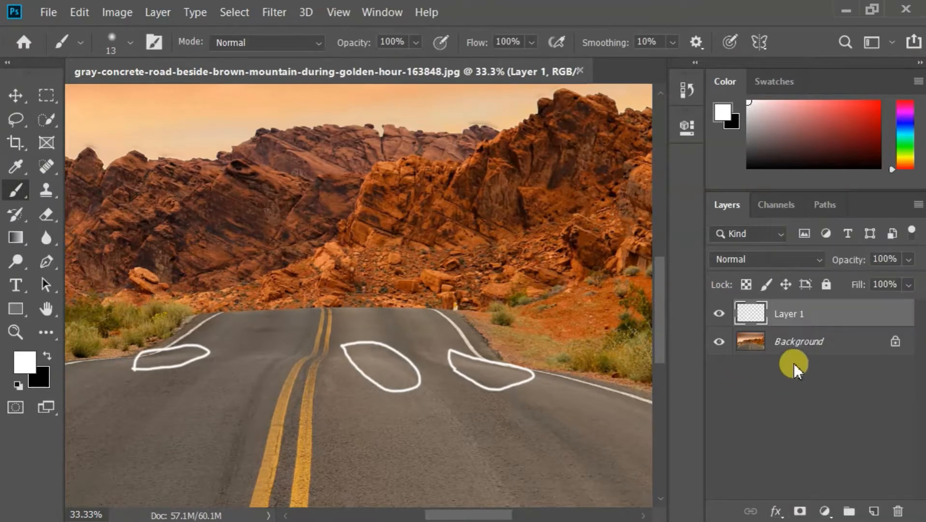
Add a Curves adjustment above the Background layer and sample its gray point inside the middle white outline on the road.
{"action": "left_click", "coordinate": [804, 344]}
{"action": "left_click", "coordinate": [825, 511]}
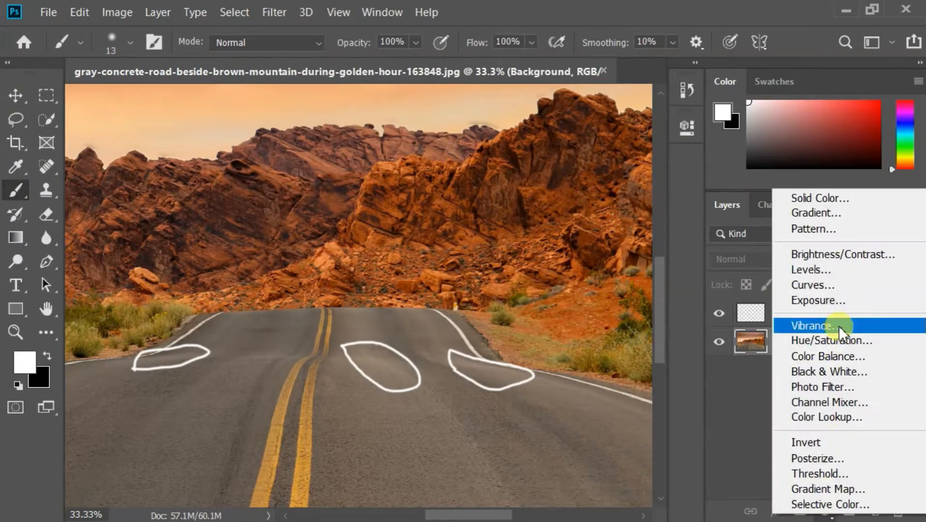
{"action": "left_click", "coordinate": [816, 285]}
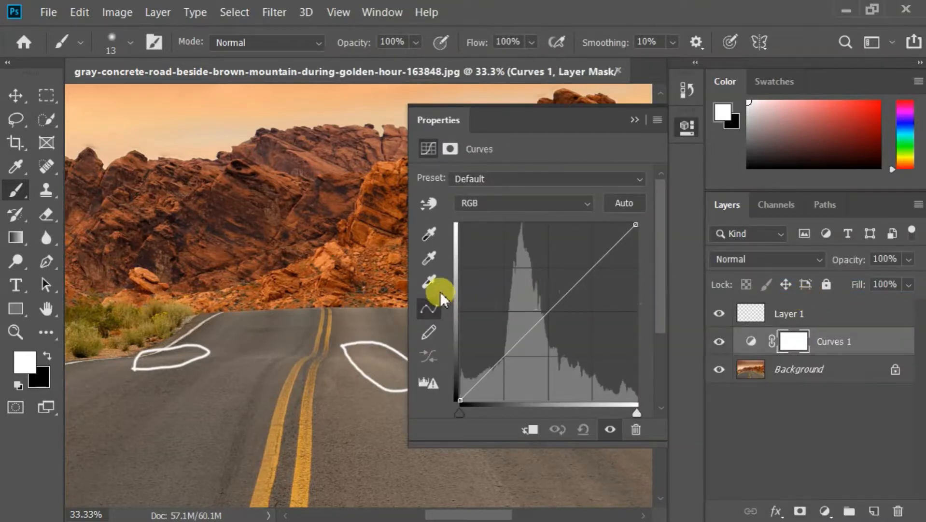
{"action": "left_click", "coordinate": [429, 259]}
{"action": "left_click", "coordinate": [379, 352]}
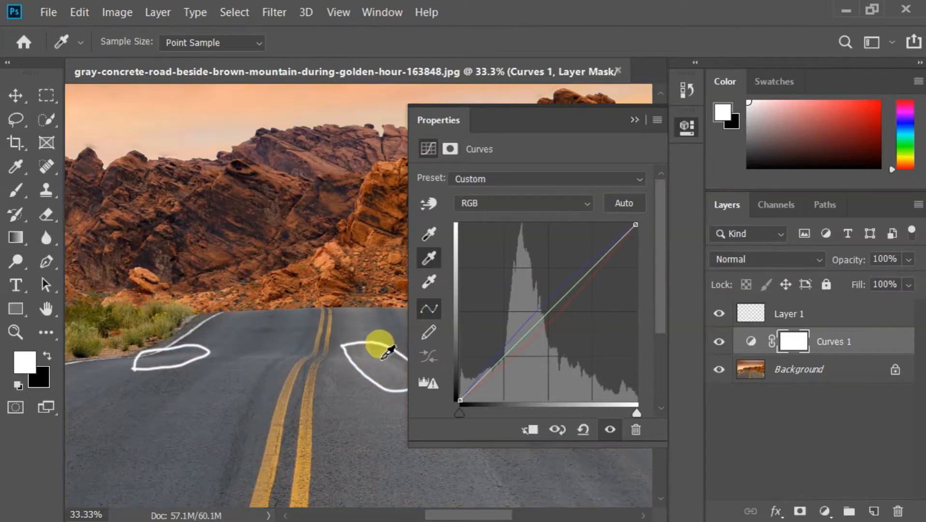
{"action": "left_click", "coordinate": [634, 116]}
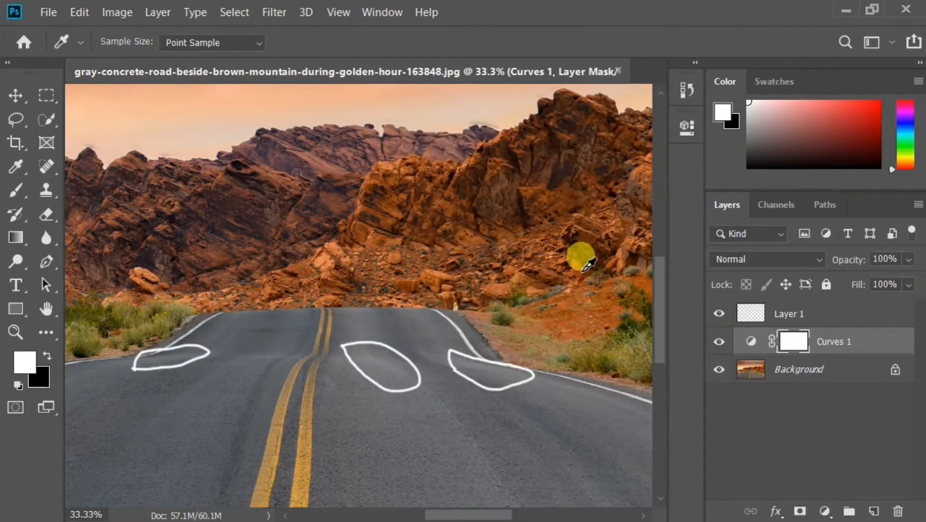
Hide the layer with the white outlines and toggle the Curves 1 layer to compare the whole photo before and after.
{"action": "key", "text": "ctrl+0"}
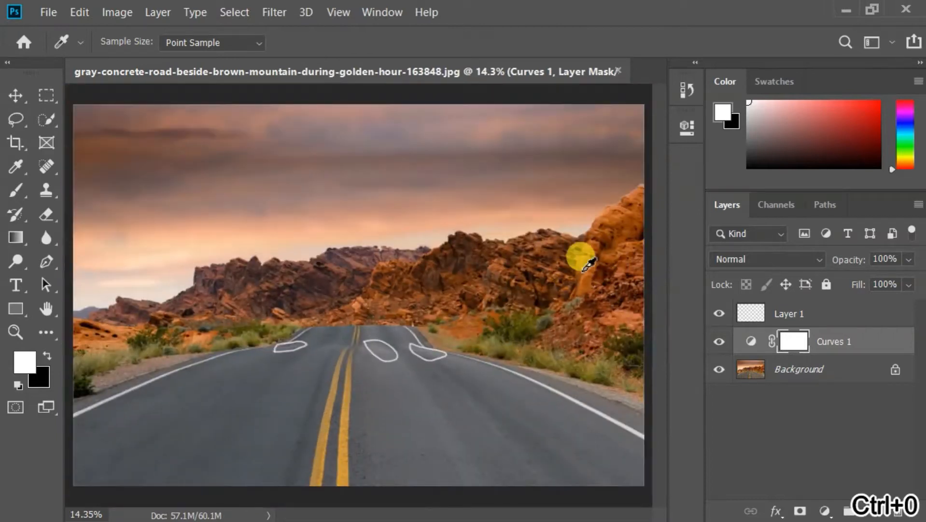
{"action": "left_click", "coordinate": [719, 341]}
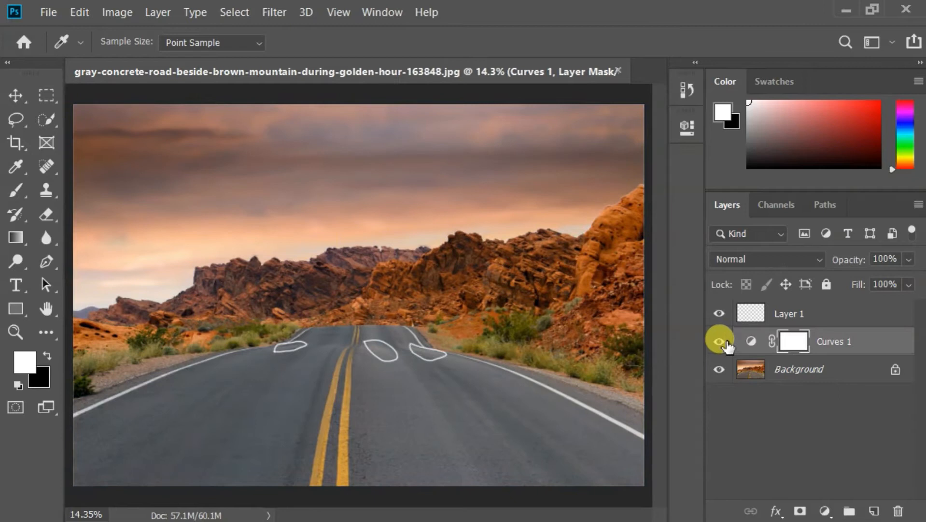
{"action": "left_click", "coordinate": [719, 313]}
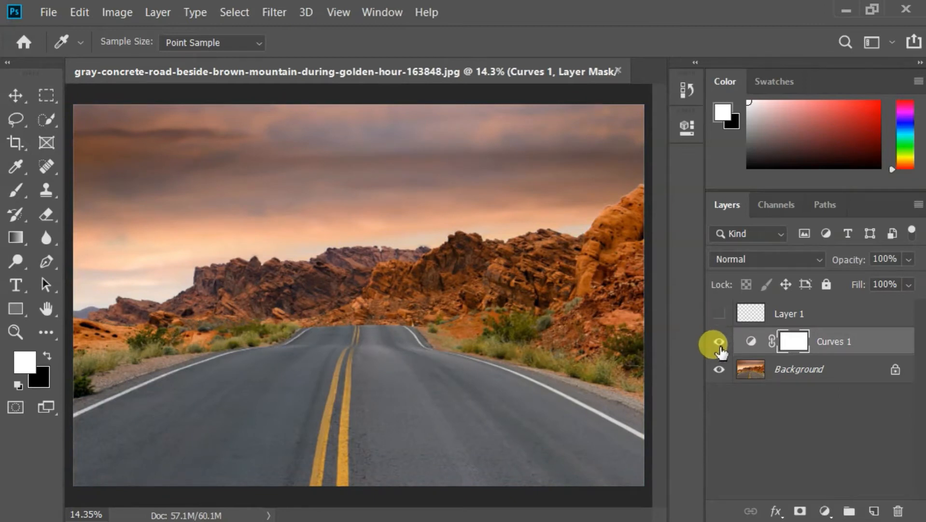
{"action": "left_click", "coordinate": [720, 342]}
{"action": "left_click", "coordinate": [720, 342]}
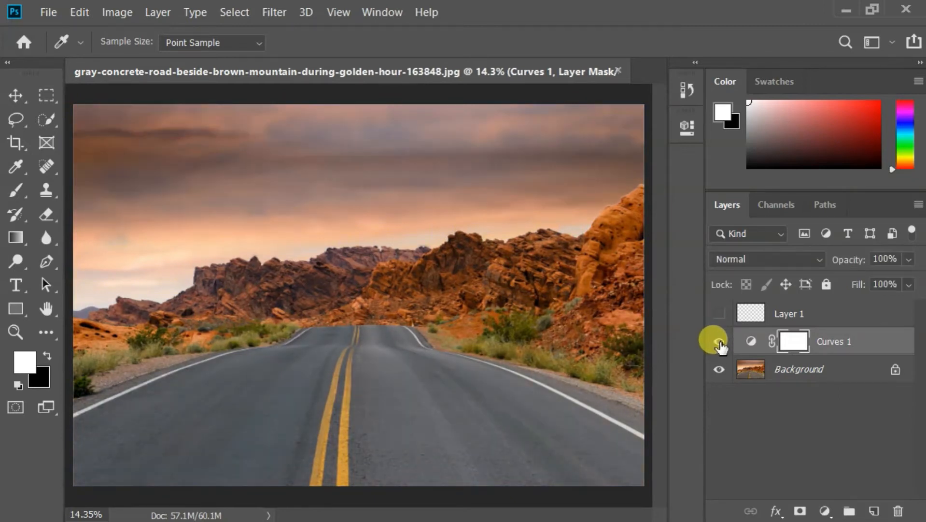